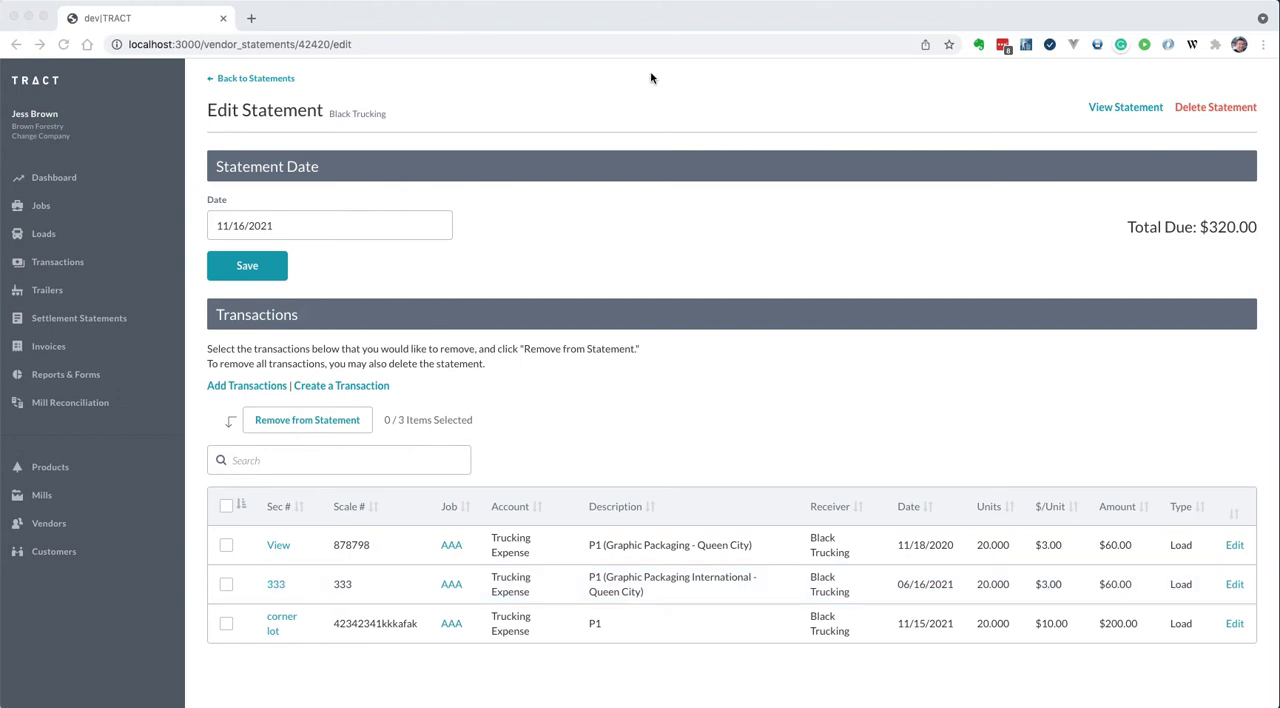
Go back to the settlement statements list and open the 11/16/2021 Black Trucking statement for editing
{"action": "left_click", "coordinate": [266, 79]}
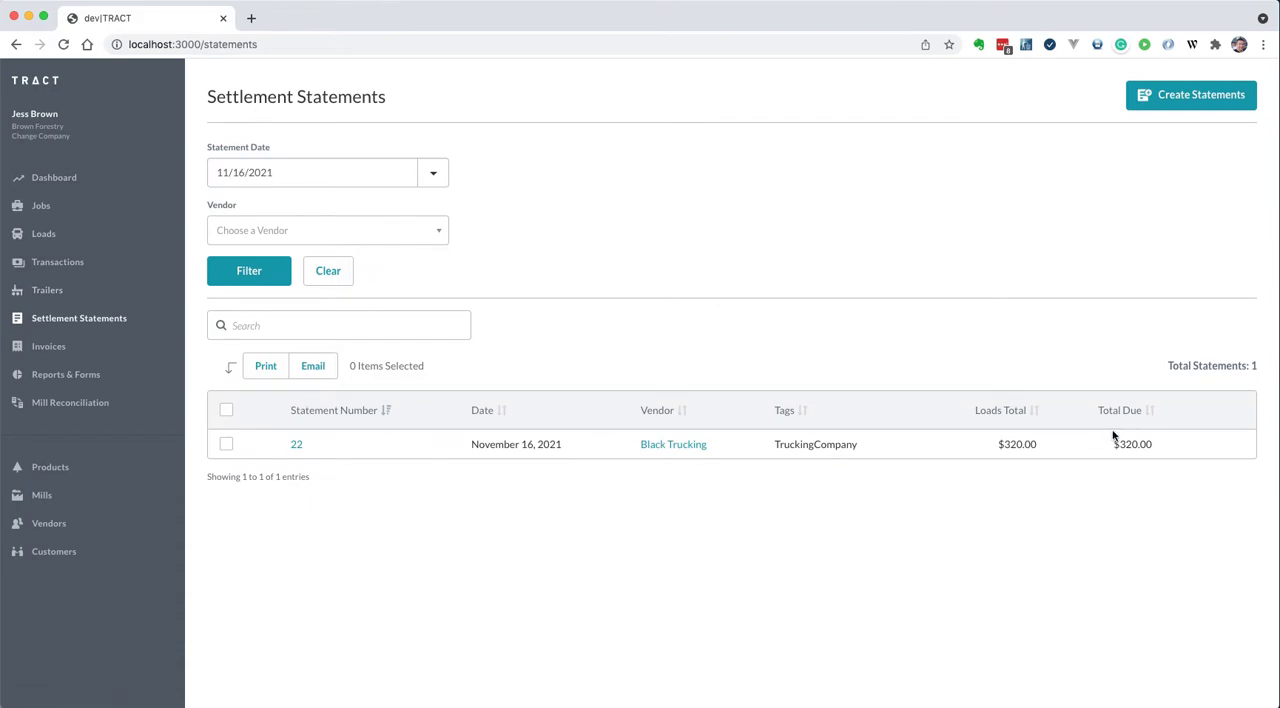
{"action": "left_click", "coordinate": [1232, 445]}
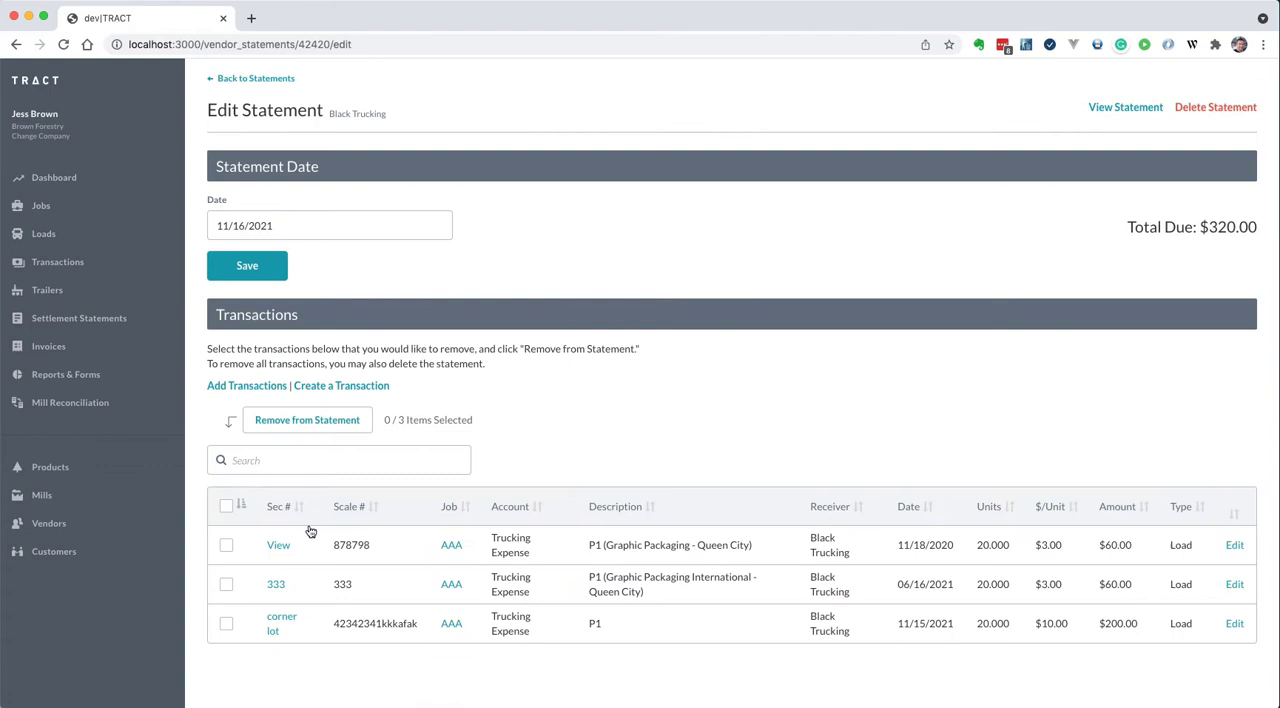
{"action": "left_click", "coordinate": [226, 545]}
{"action": "left_click", "coordinate": [226, 584]}
{"action": "left_click", "coordinate": [226, 545]}
{"action": "left_click", "coordinate": [226, 584]}
Start a new transaction on the statement, dated 11/24/2021, with the General Expense account and Load as unit of measure
{"action": "left_click", "coordinate": [341, 386]}
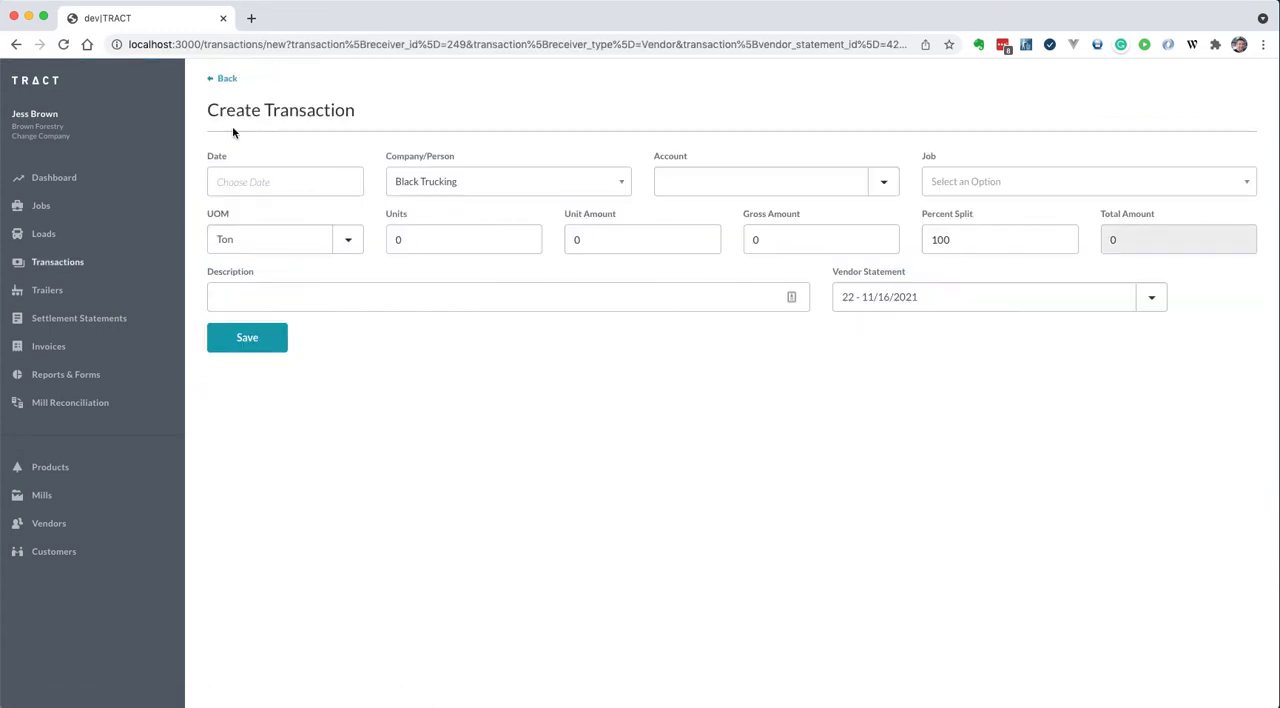
{"action": "left_click", "coordinate": [282, 182]}
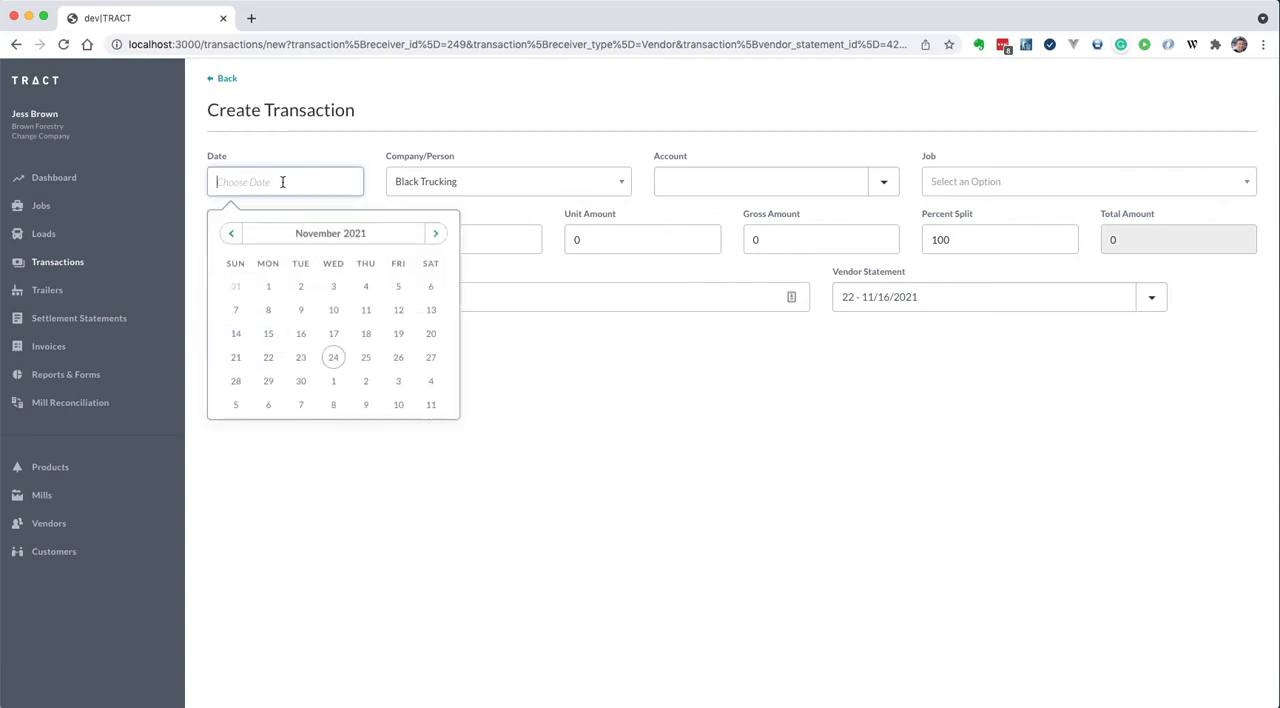
{"action": "left_click", "coordinate": [333, 358]}
{"action": "left_click", "coordinate": [763, 174]}
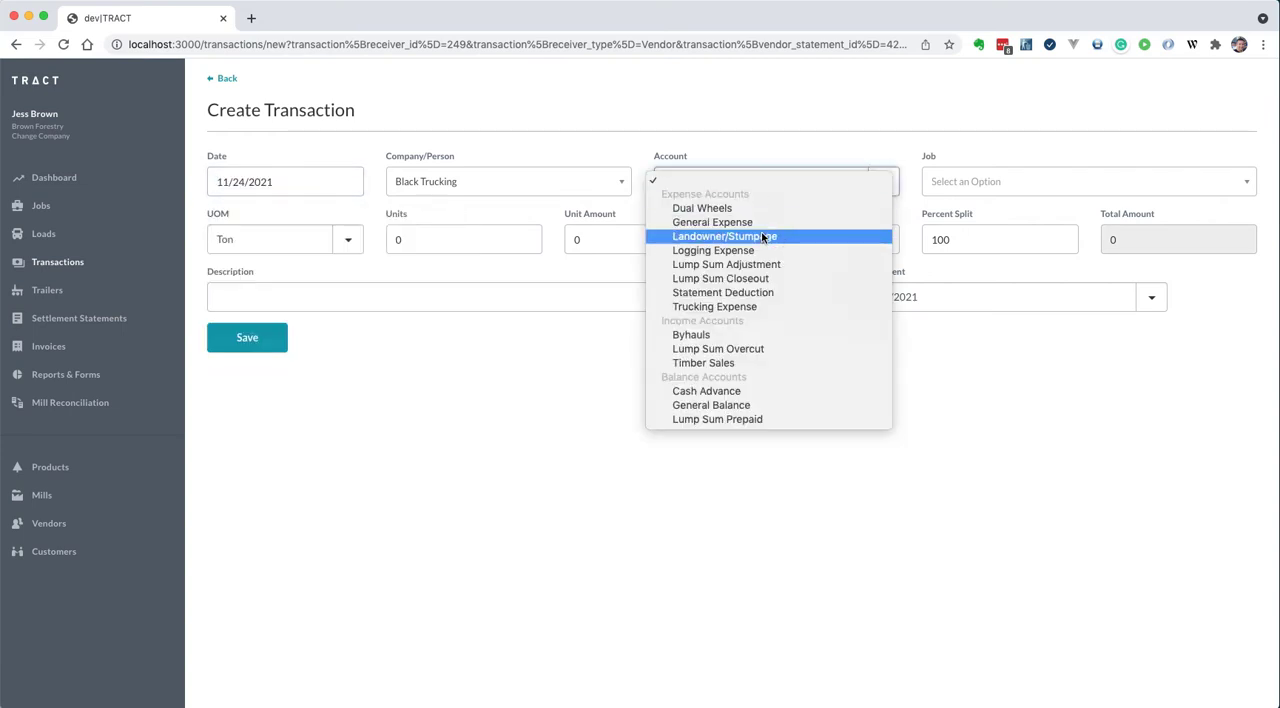
{"action": "left_click", "coordinate": [766, 221]}
{"action": "left_click", "coordinate": [247, 239]}
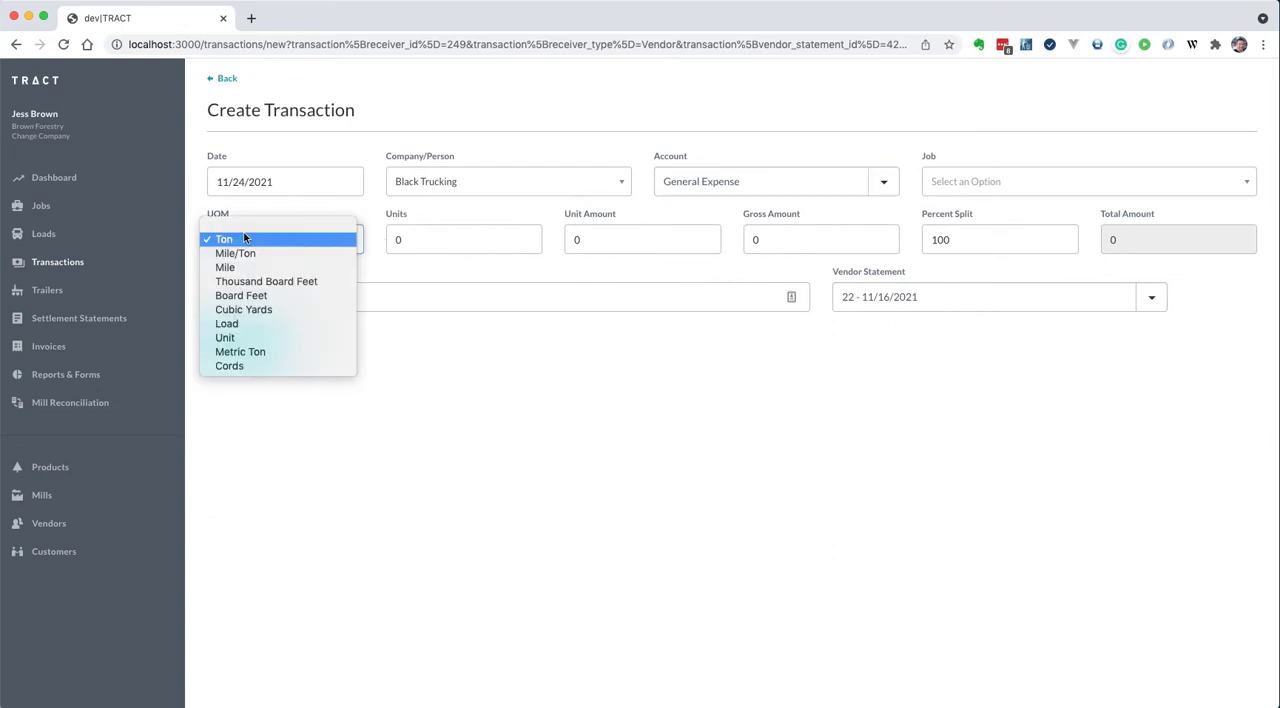
{"action": "left_click", "coordinate": [249, 325]}
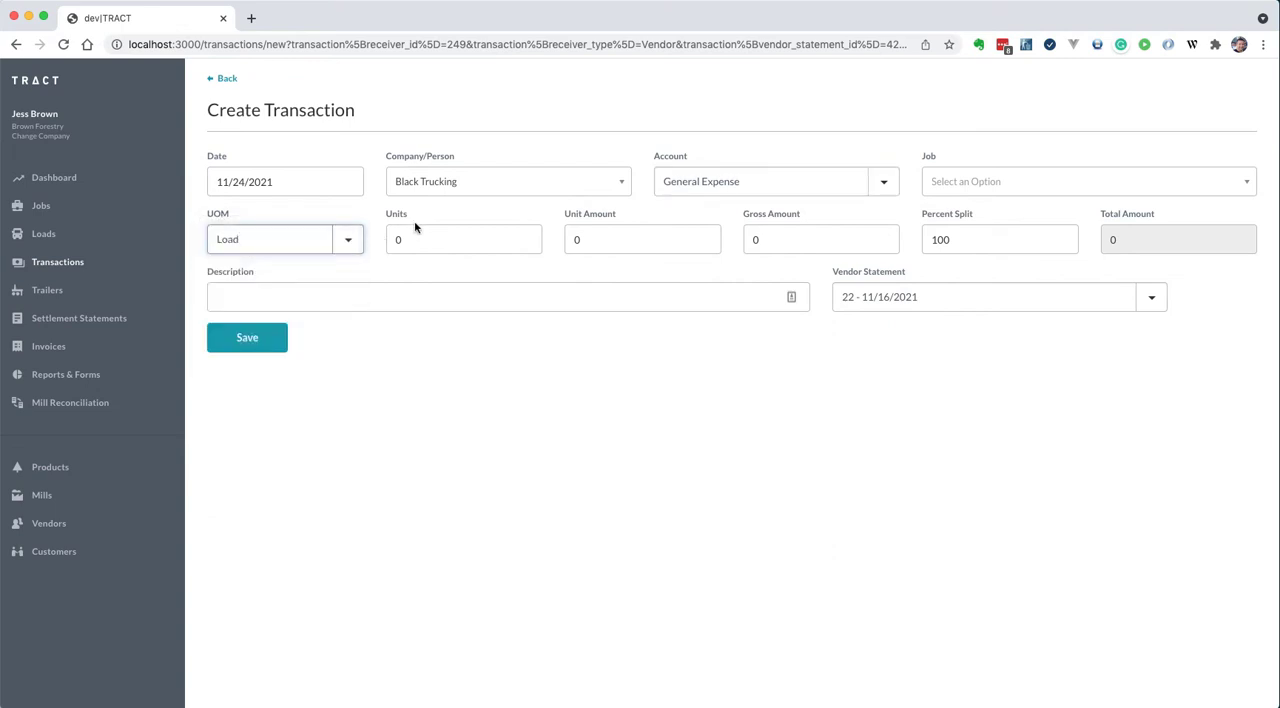
Set 1 unit at a unit amount of 100, describe the transaction as "misc exp", save it, and check it on the statement
{"action": "left_click", "coordinate": [412, 238]}
{"action": "type", "text": "1"}
{"action": "key", "text": "Tab"}
{"action": "type", "text": "100"}
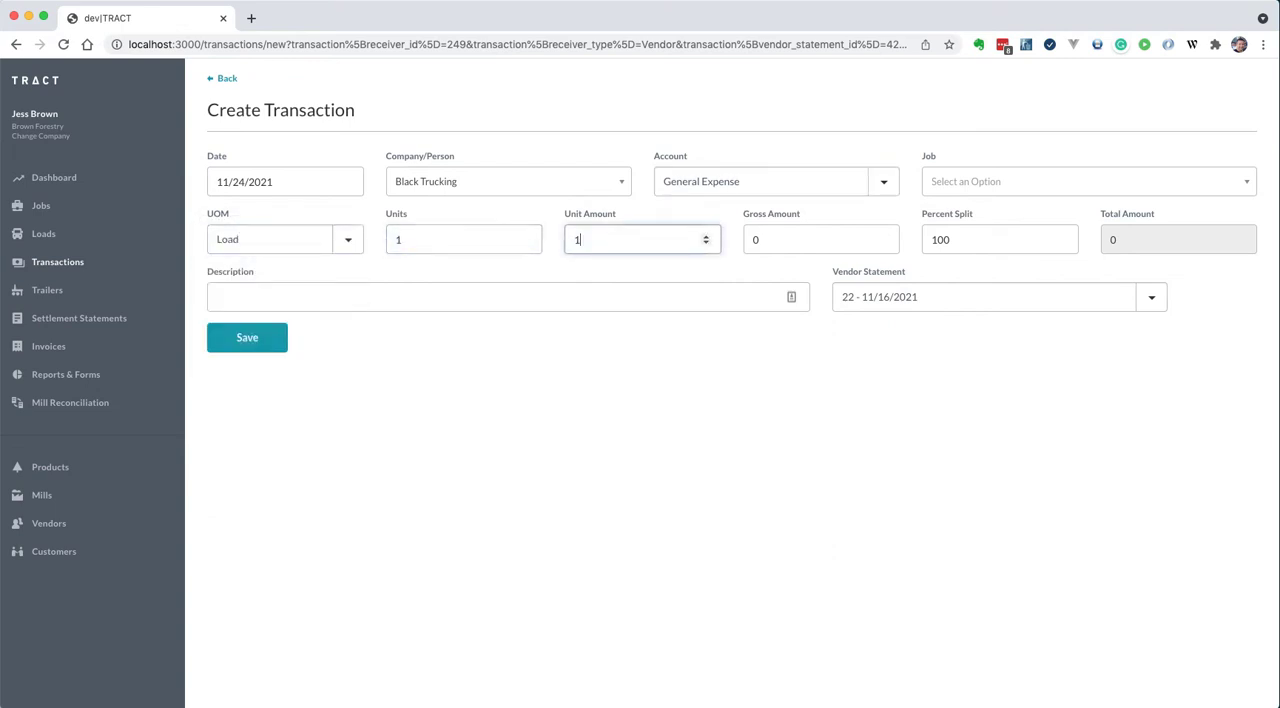
{"action": "key", "text": "Tab"}
{"action": "left_click", "coordinate": [341, 303]}
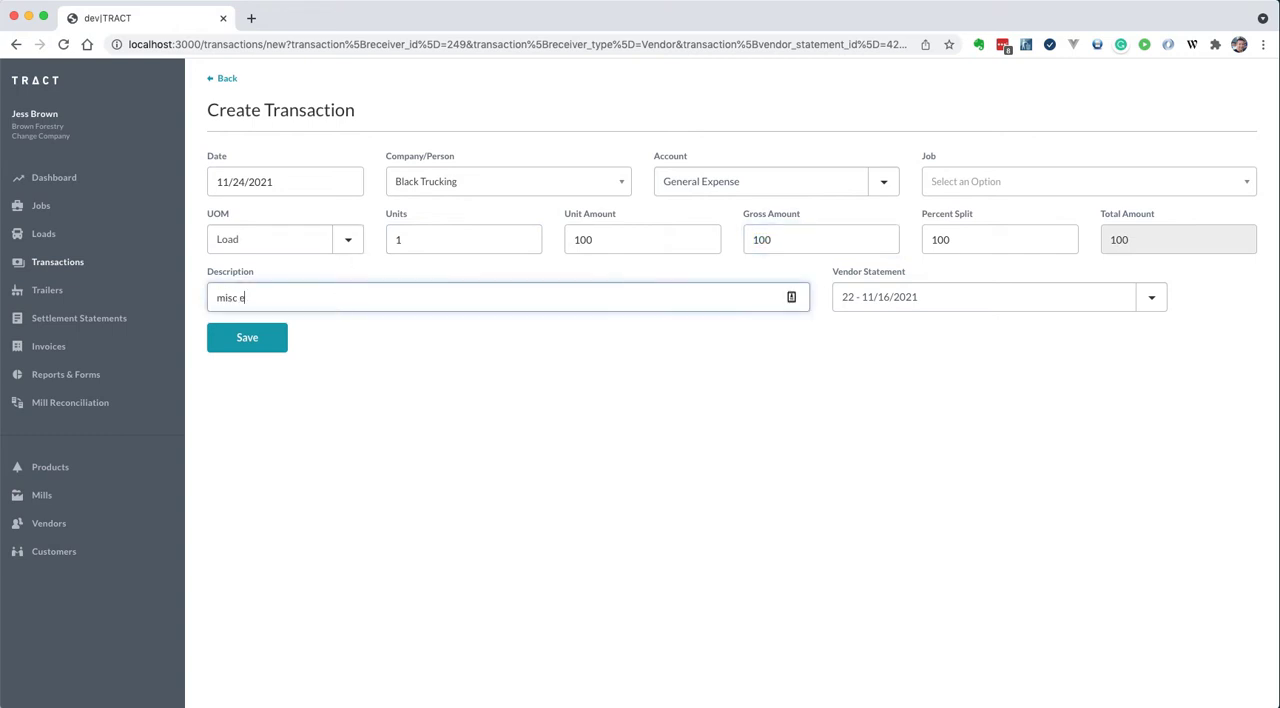
{"action": "key", "text": "Tab"}
{"action": "key", "text": "Return"}
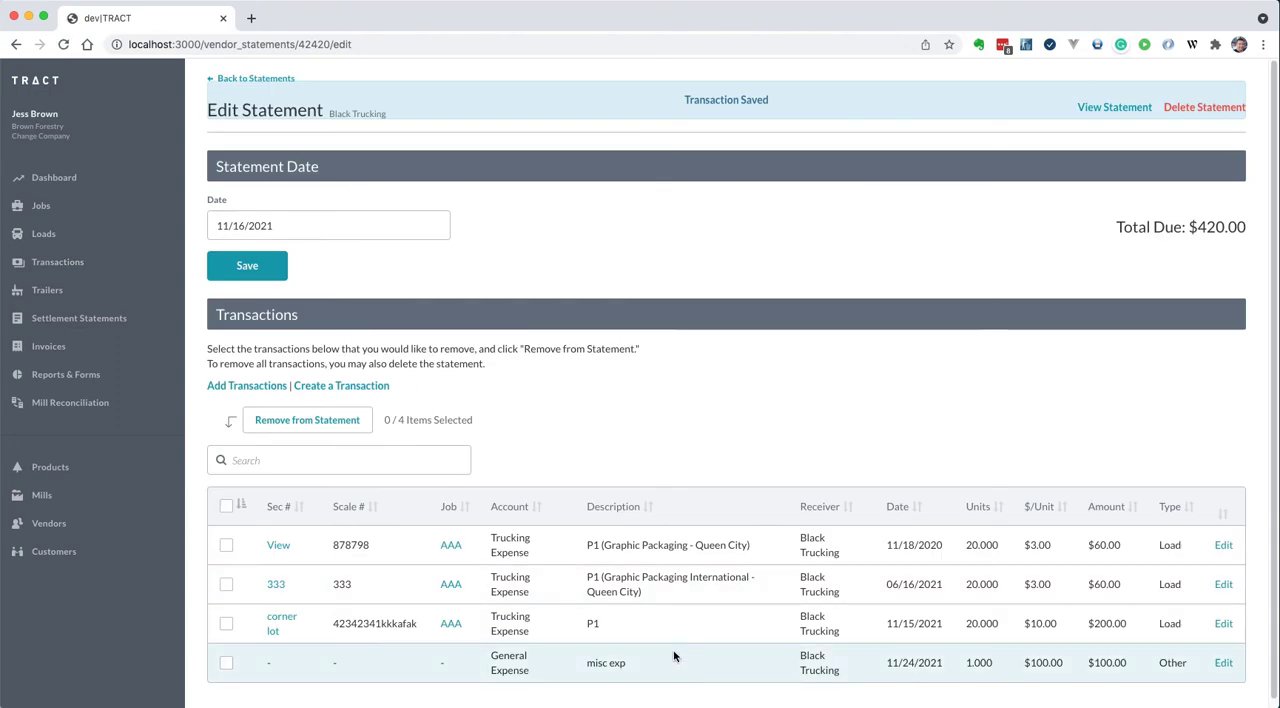
{"action": "triple_click", "coordinate": [595, 663]}
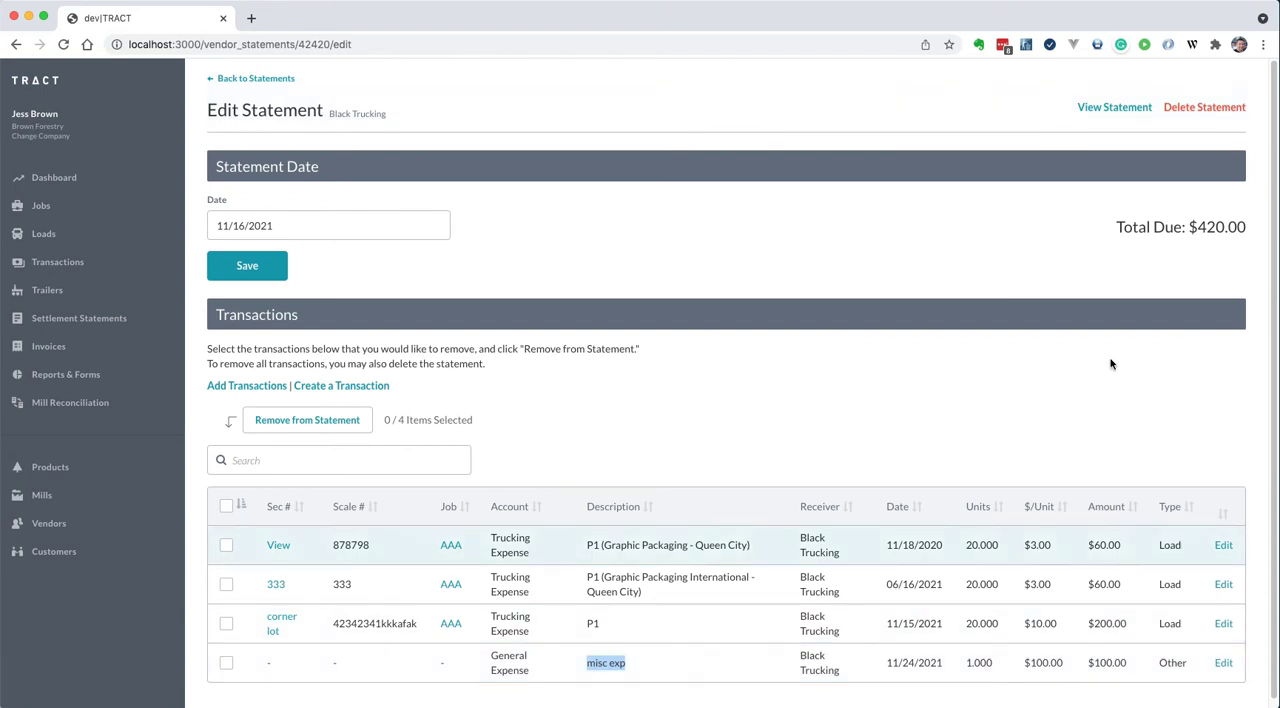
{"action": "double_click", "coordinate": [1205, 227]}
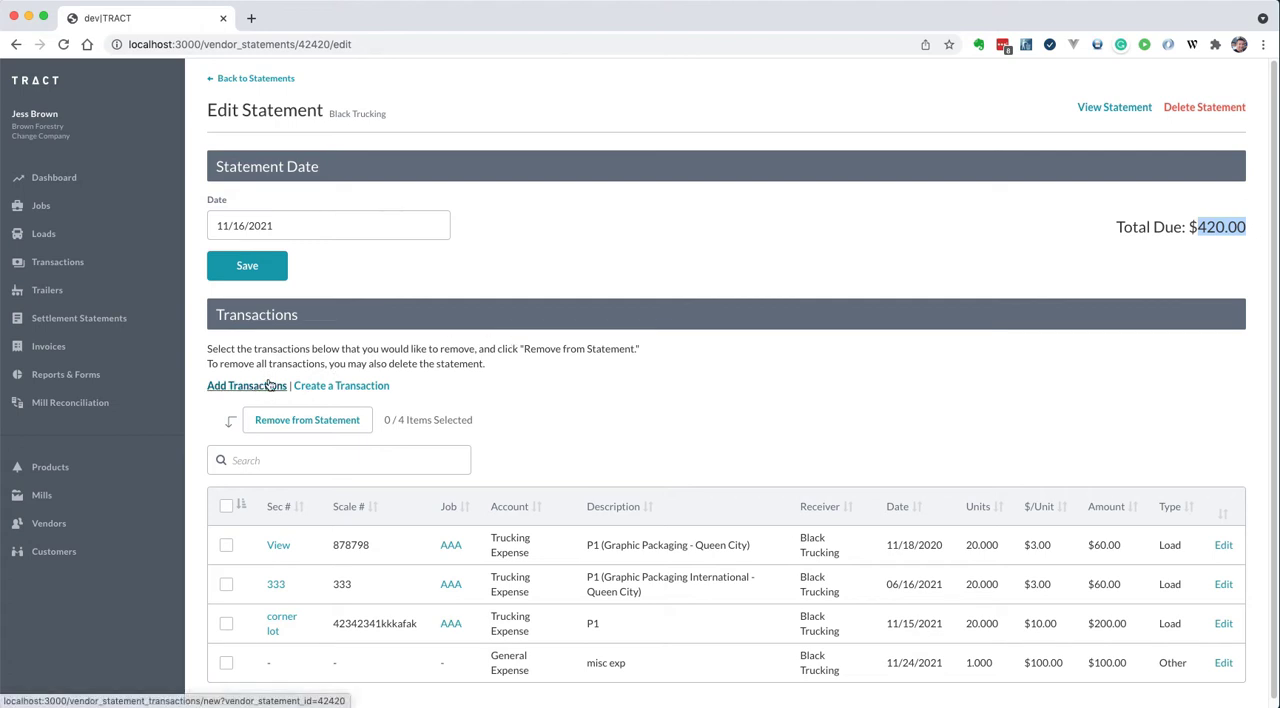
Open the list of existing transactions that can be added to the statement and sort it by amount, highest first
{"action": "left_click", "coordinate": [216, 393]}
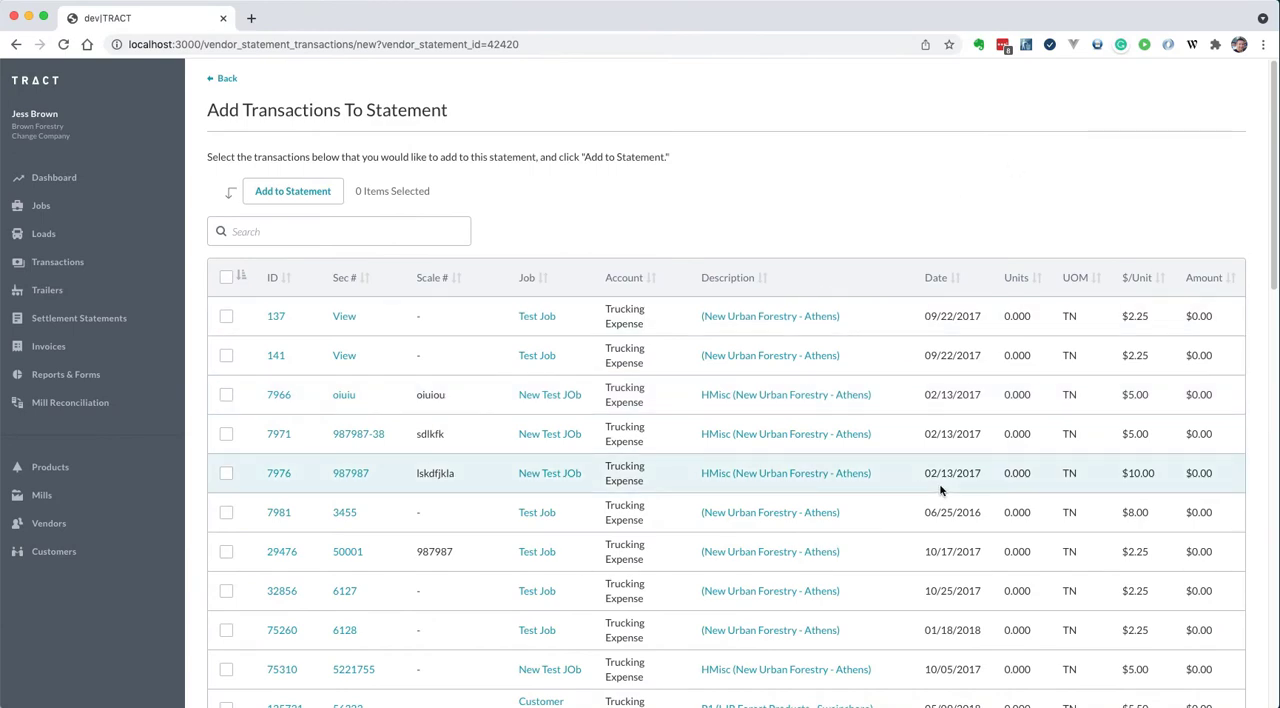
{"action": "scroll", "coordinate": [920, 497], "scroll_direction": "down", "scroll_amount": 5}
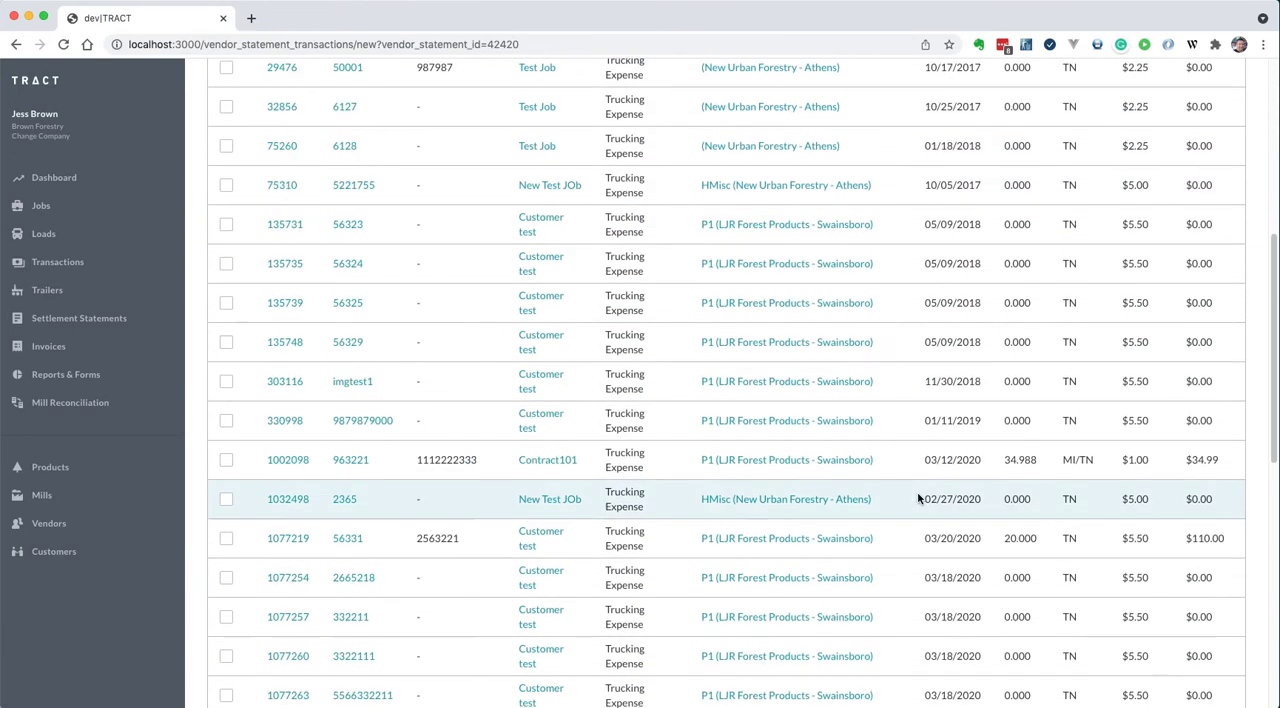
{"action": "scroll", "coordinate": [1040, 390], "scroll_direction": "up", "scroll_amount": 5}
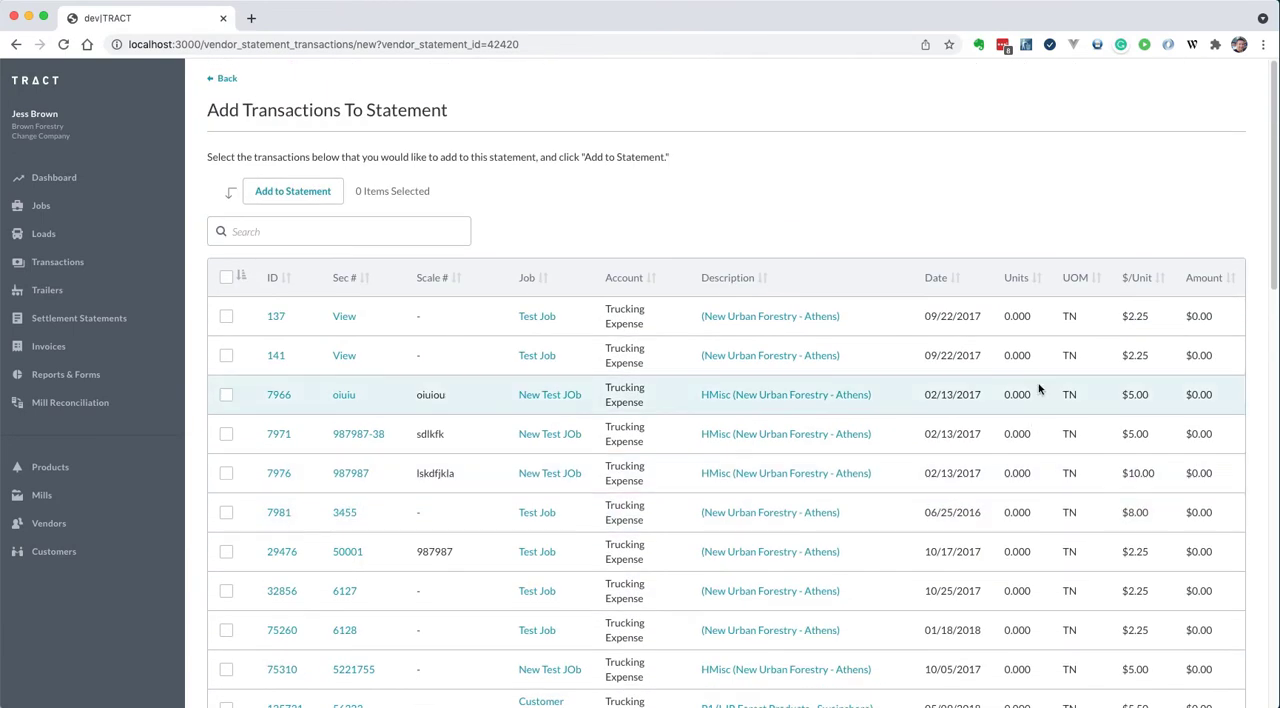
{"action": "left_click", "coordinate": [1233, 280]}
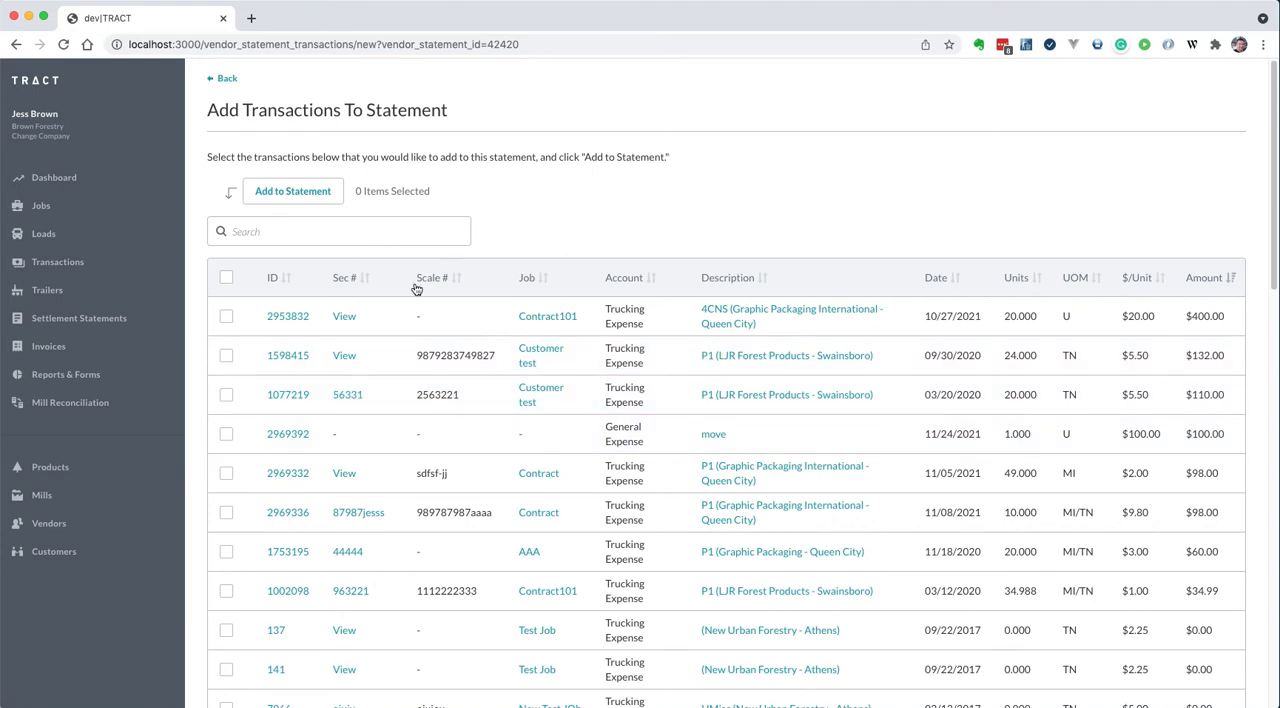
{"action": "double_click", "coordinate": [438, 355]}
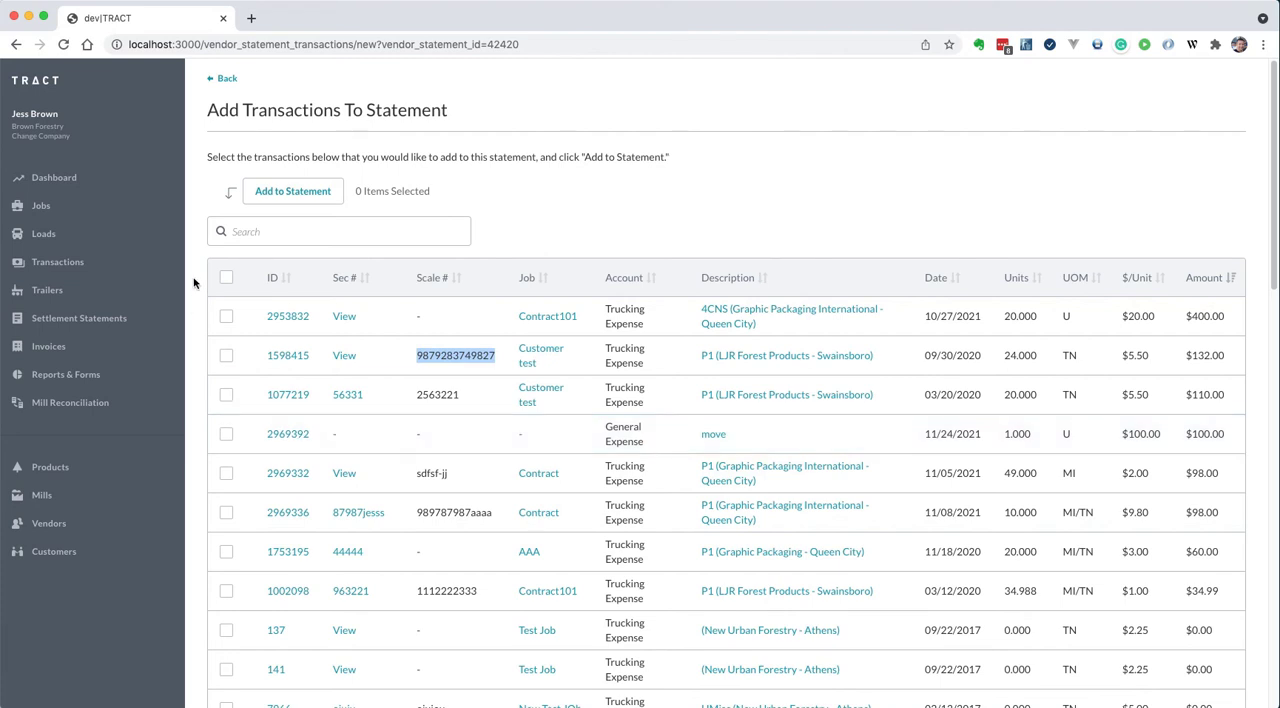
Add the $132.00 Customer test transaction dated 09/30/2020 and the General Expense transaction "move" to the statement
{"action": "left_click", "coordinate": [226, 280]}
{"action": "left_click", "coordinate": [226, 280]}
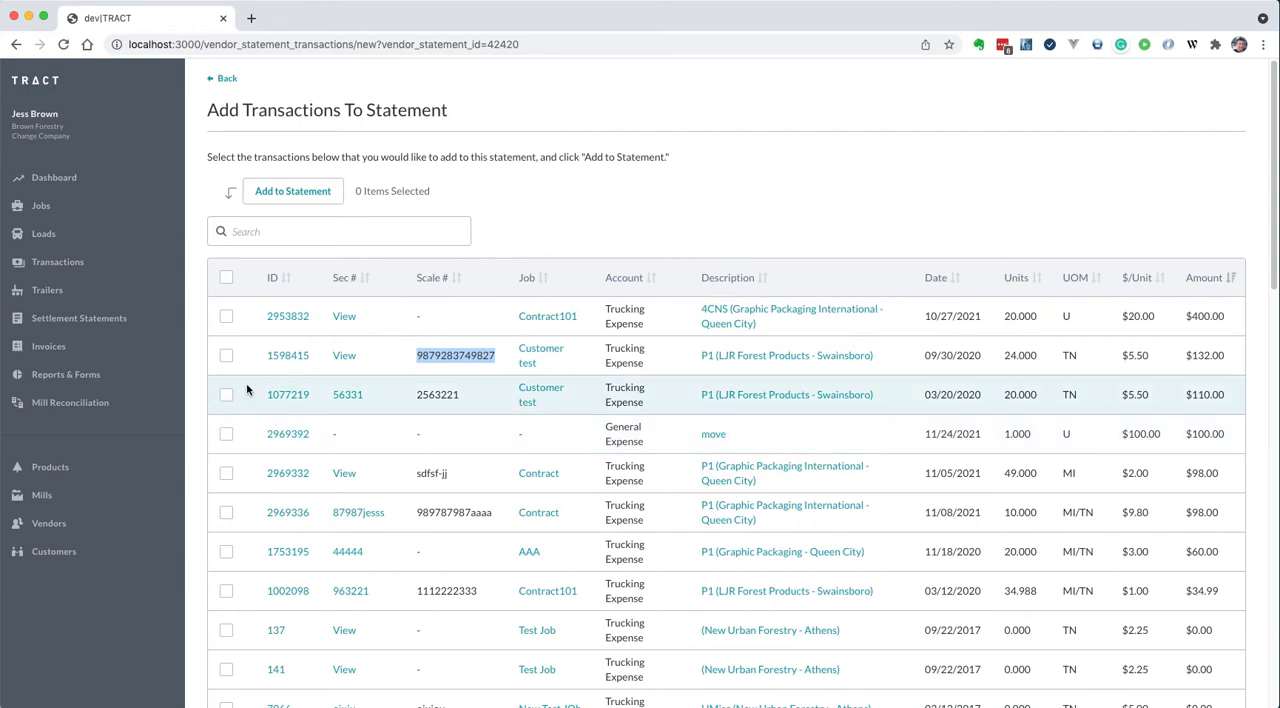
{"action": "left_click", "coordinate": [227, 357]}
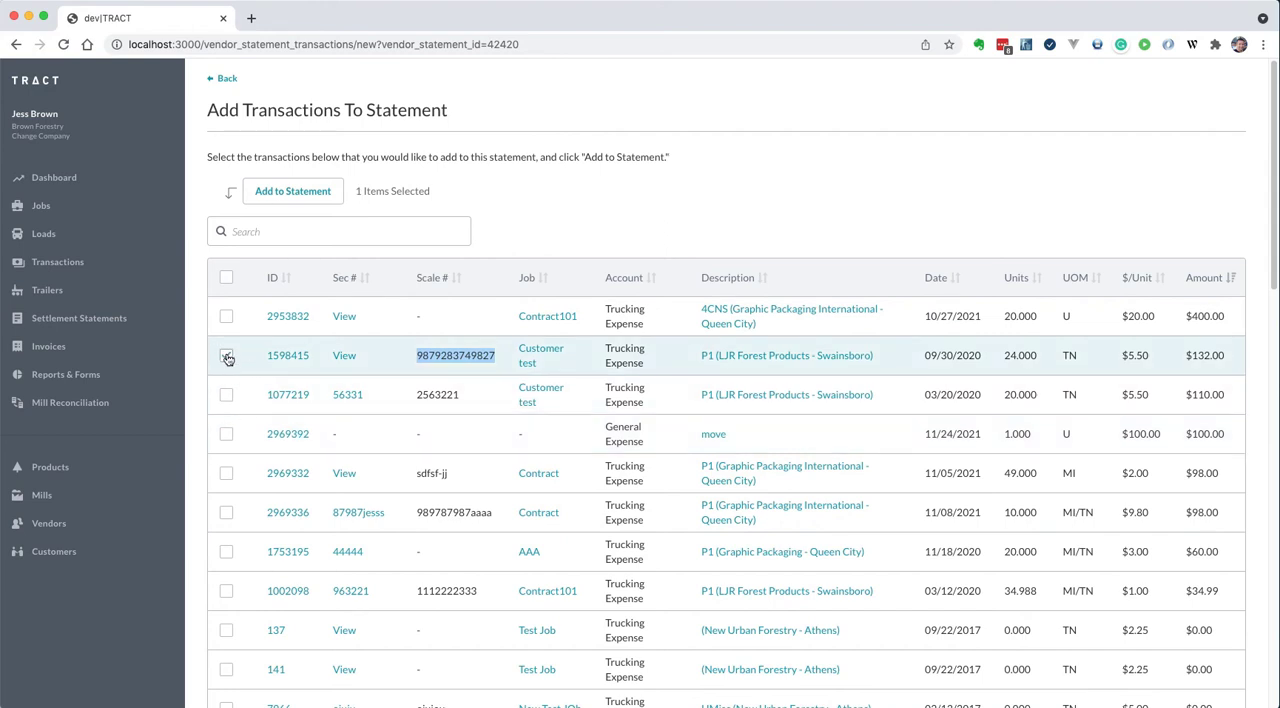
{"action": "left_click", "coordinate": [227, 436]}
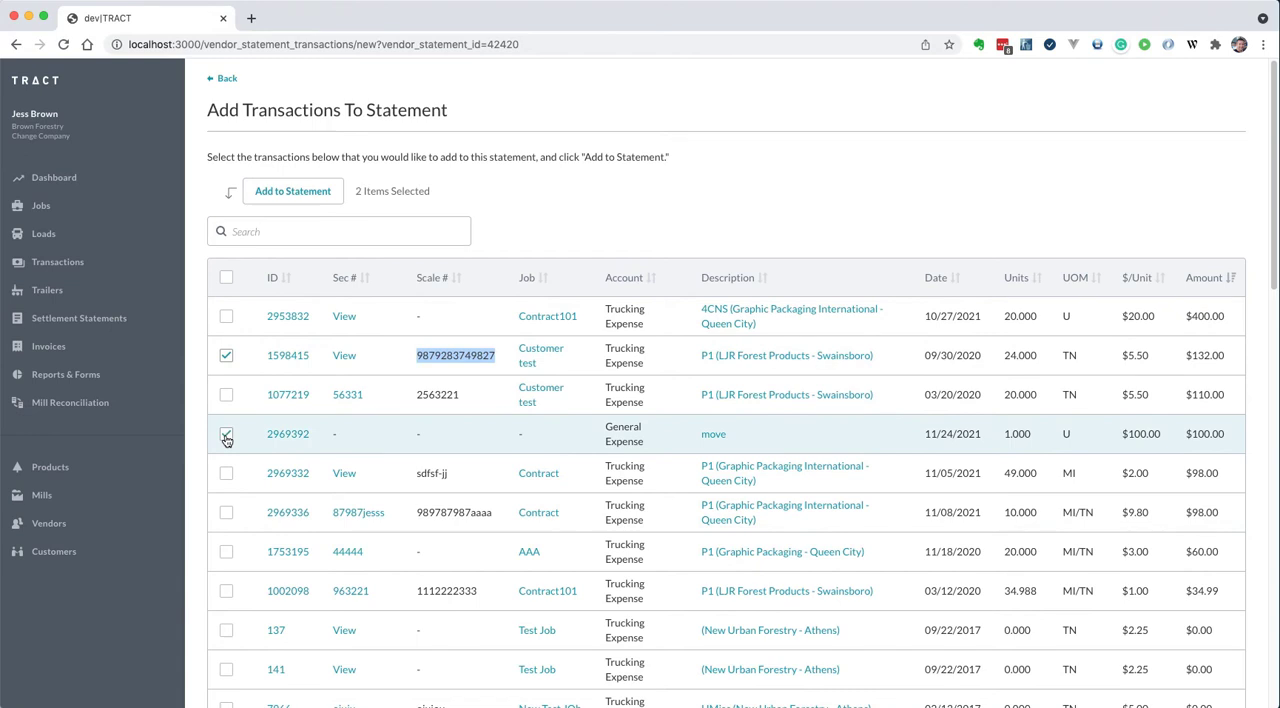
{"action": "left_click", "coordinate": [303, 200]}
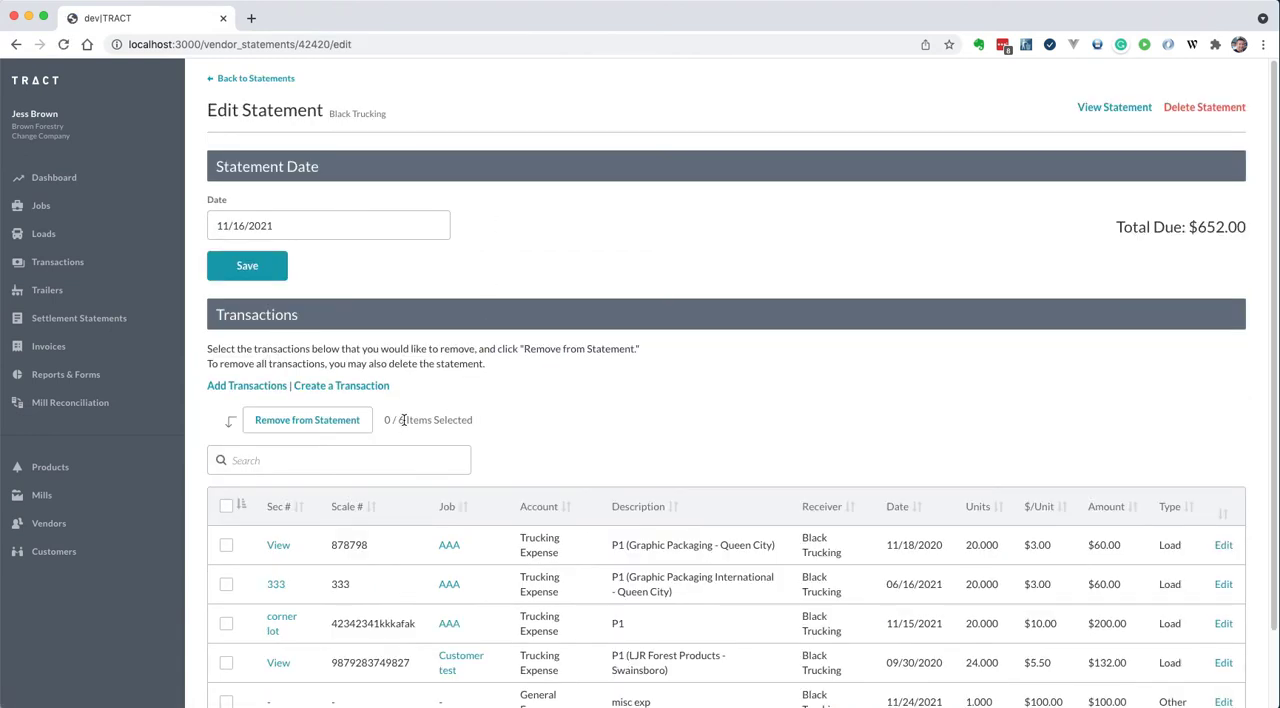
Review the statement's total due and its transactions, and return to the settlement statements list
{"action": "double_click", "coordinate": [1200, 228]}
{"action": "scroll", "coordinate": [1172, 250], "scroll_direction": "down", "scroll_amount": 1}
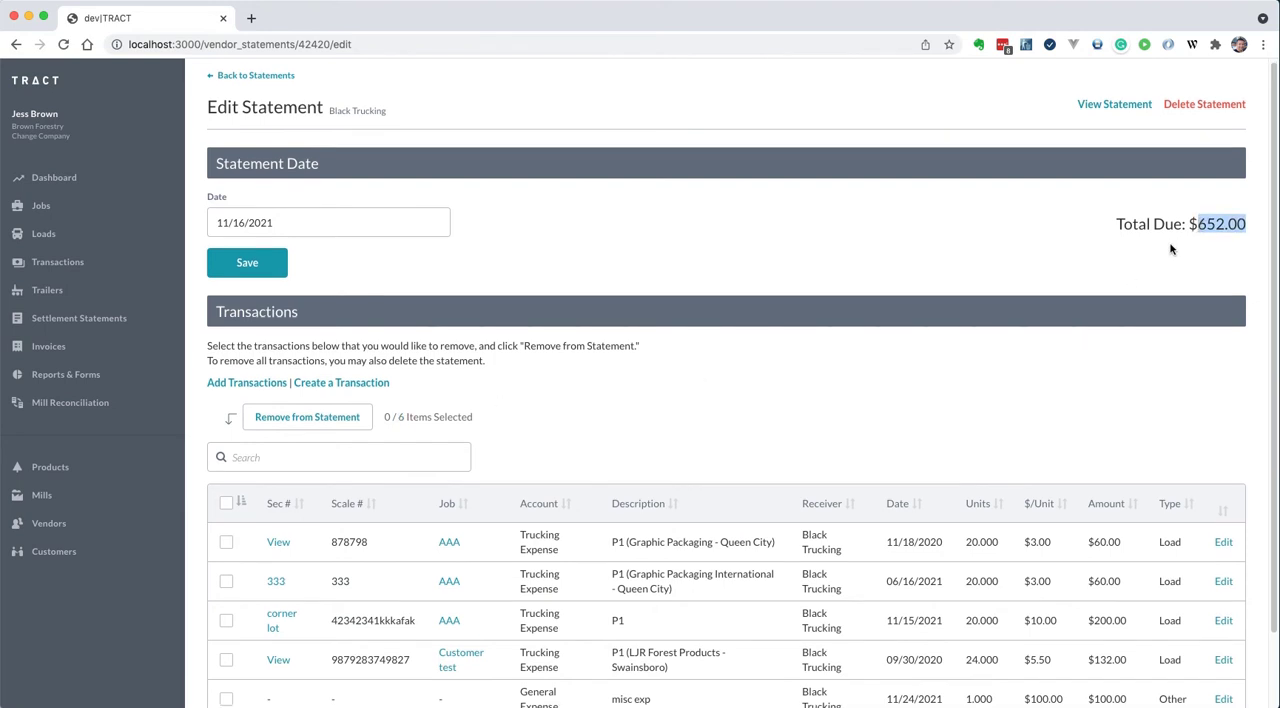
{"action": "scroll", "coordinate": [1169, 248], "scroll_direction": "down", "scroll_amount": 2}
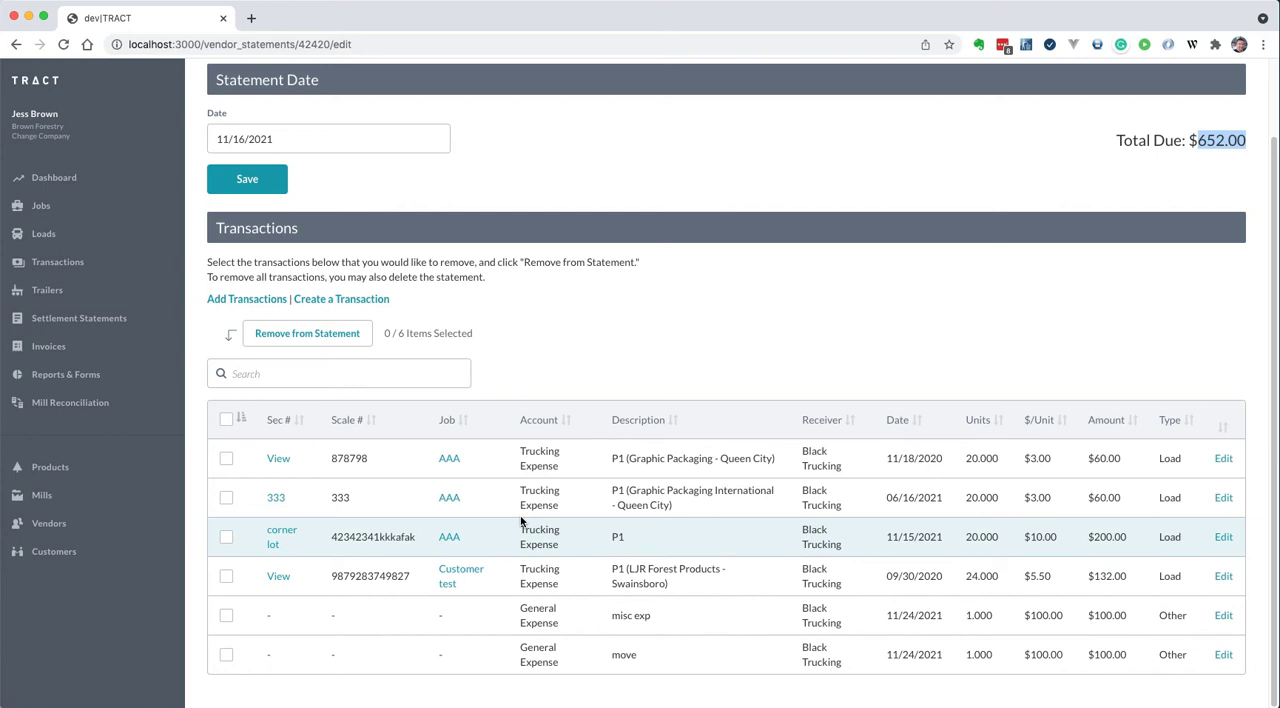
{"action": "scroll", "coordinate": [520, 521], "scroll_direction": "up", "scroll_amount": 2}
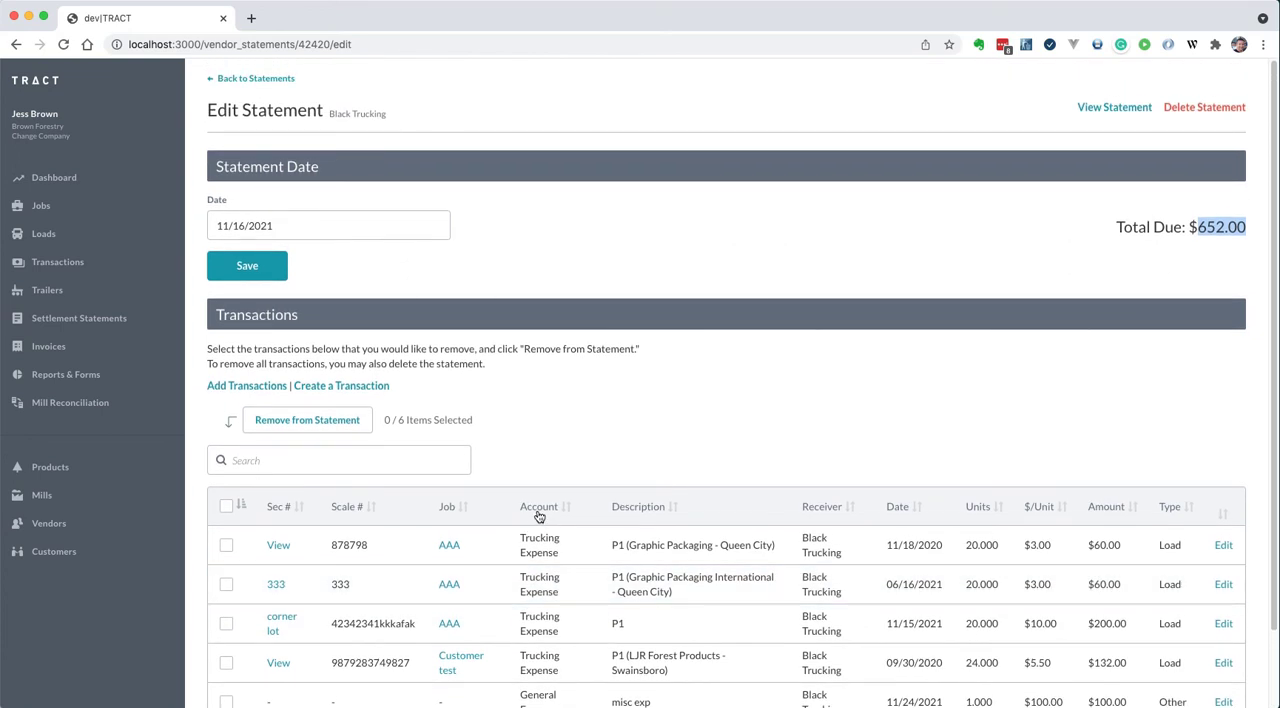
{"action": "left_click", "coordinate": [252, 79]}
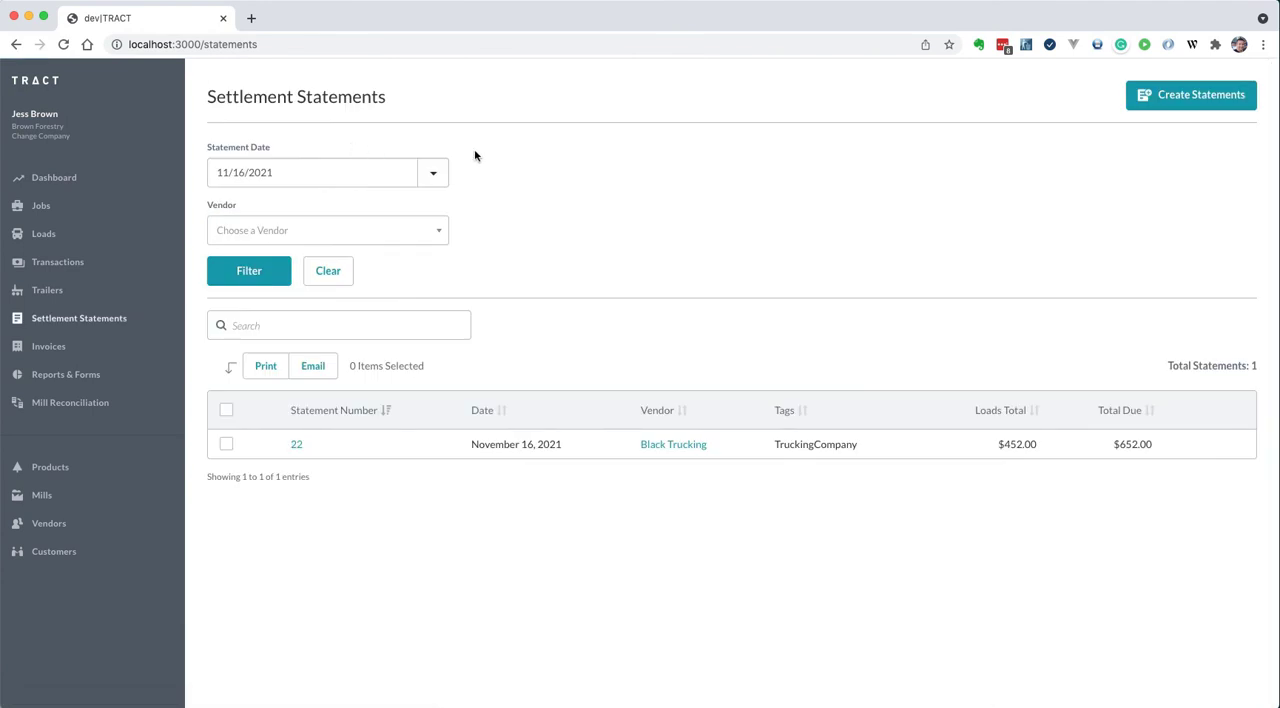
Create an individual statement dated 11/24/2021 for the vendor Black Trucking and save it
{"action": "left_click", "coordinate": [1178, 100]}
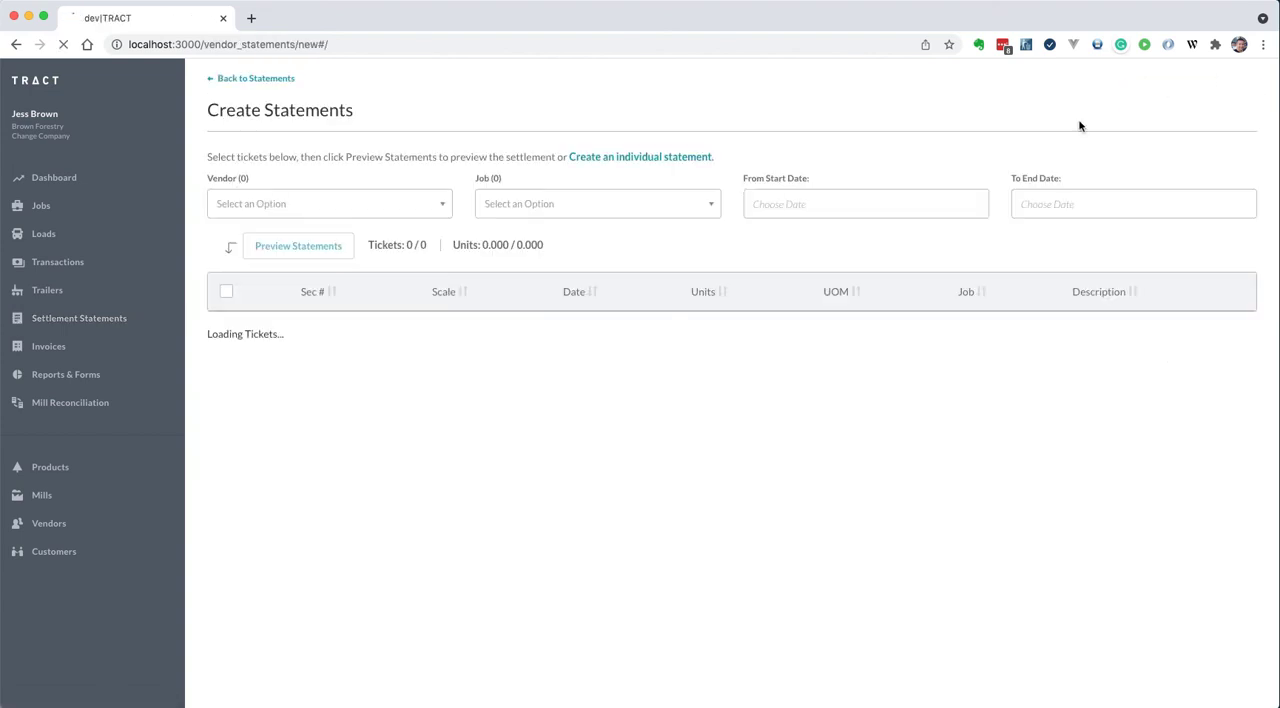
{"action": "left_click", "coordinate": [620, 160]}
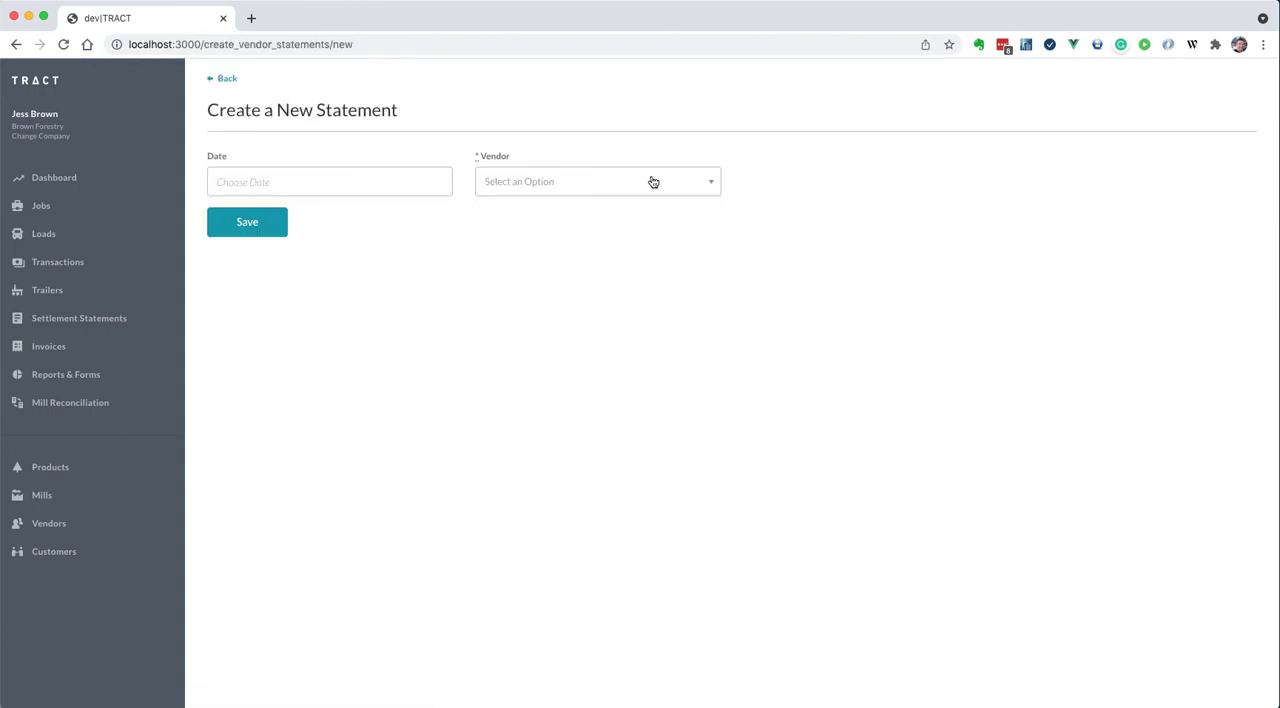
{"action": "left_click", "coordinate": [229, 175]}
{"action": "left_click", "coordinate": [334, 360]}
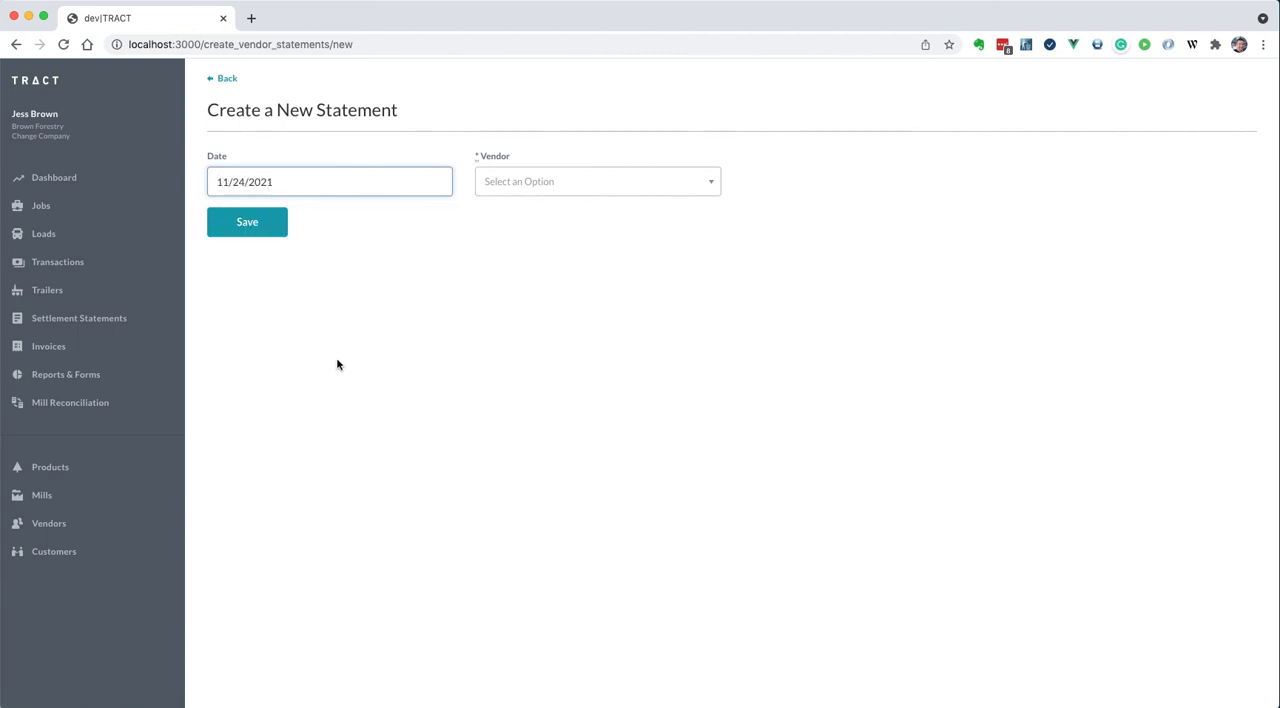
{"action": "left_click", "coordinate": [556, 178]}
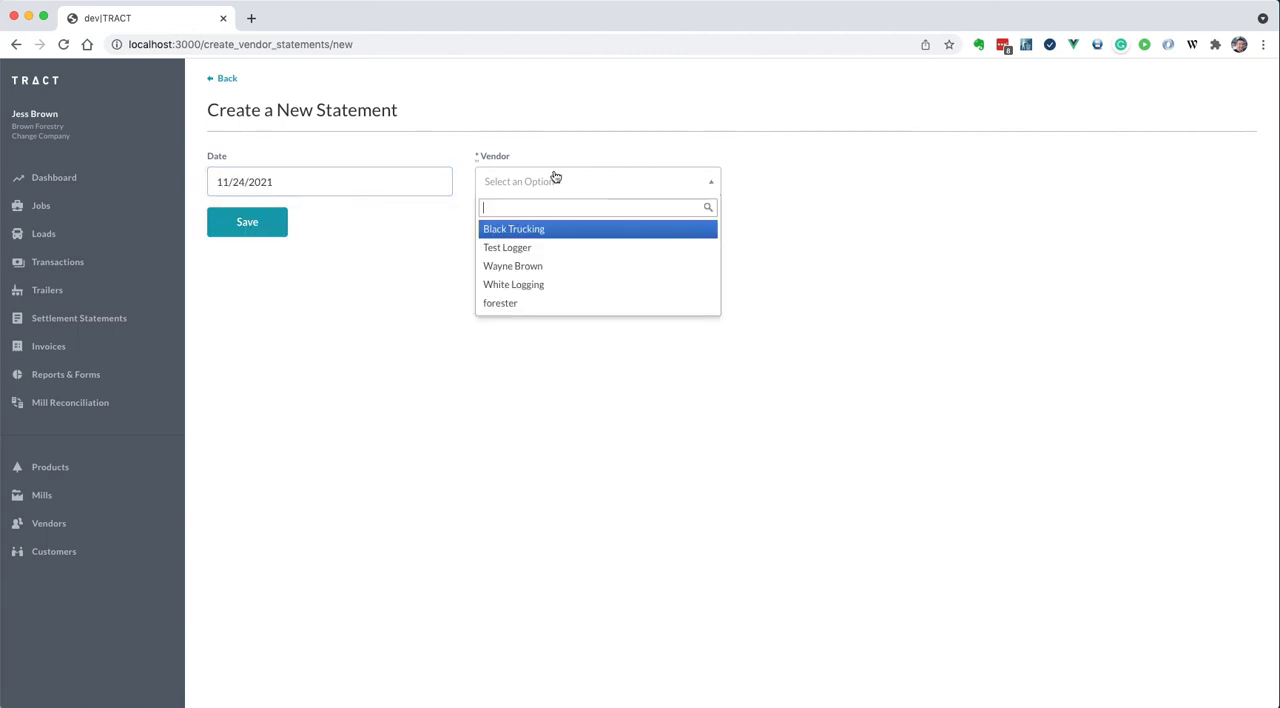
{"action": "left_click", "coordinate": [540, 233]}
{"action": "left_click", "coordinate": [226, 231]}
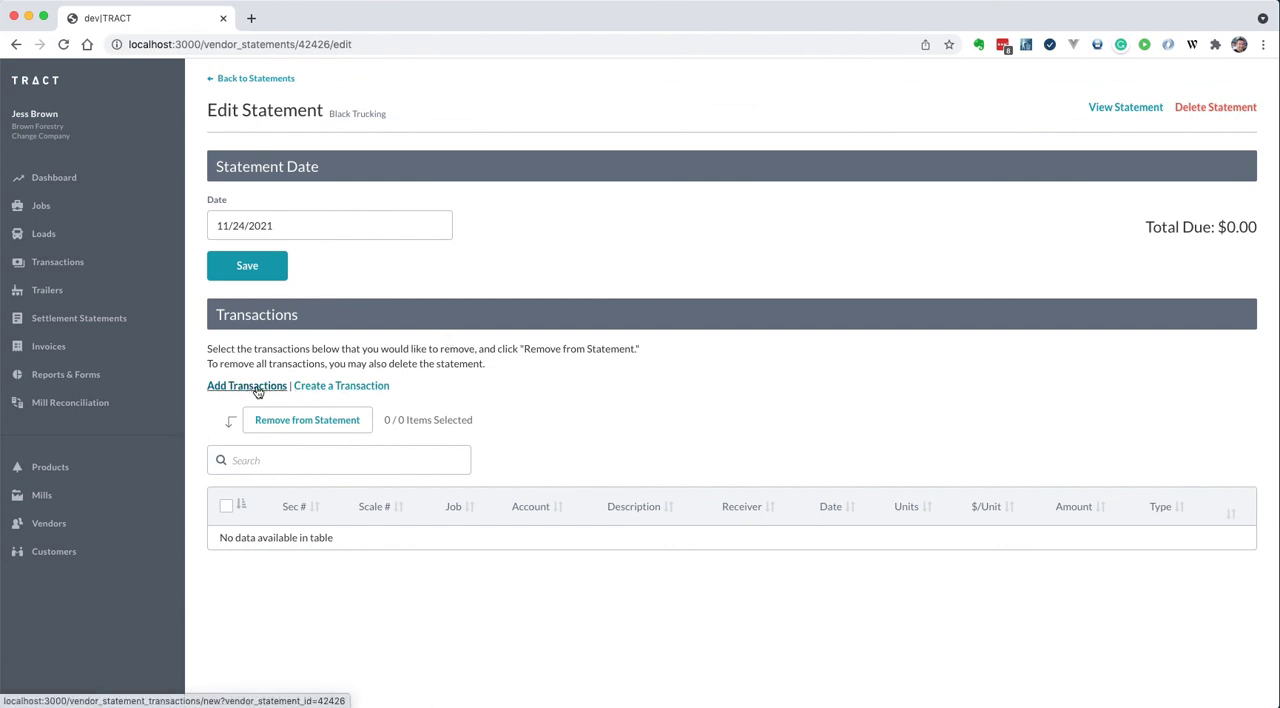
Add the two Contract job transactions dated 11/05/2021 and 11/08/2021 to the new statement and check its total due
{"action": "left_click", "coordinate": [234, 385]}
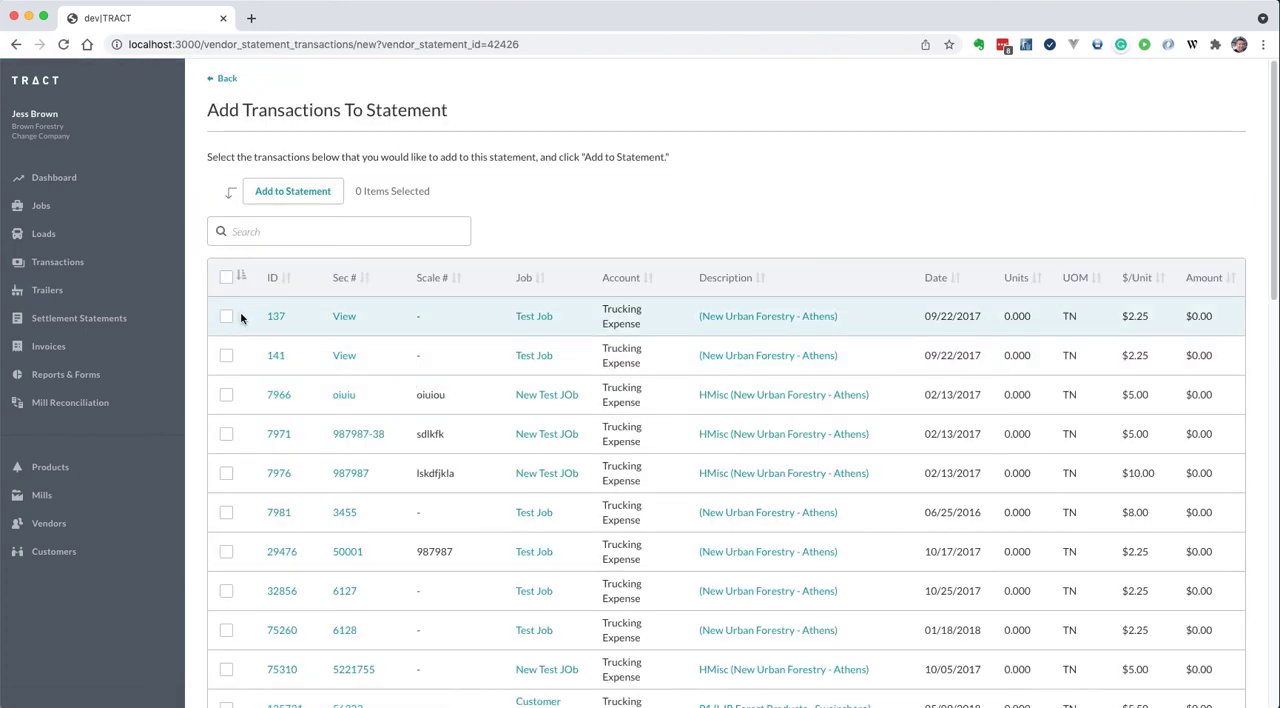
{"action": "scroll", "coordinate": [240, 318], "scroll_direction": "down", "scroll_amount": 15}
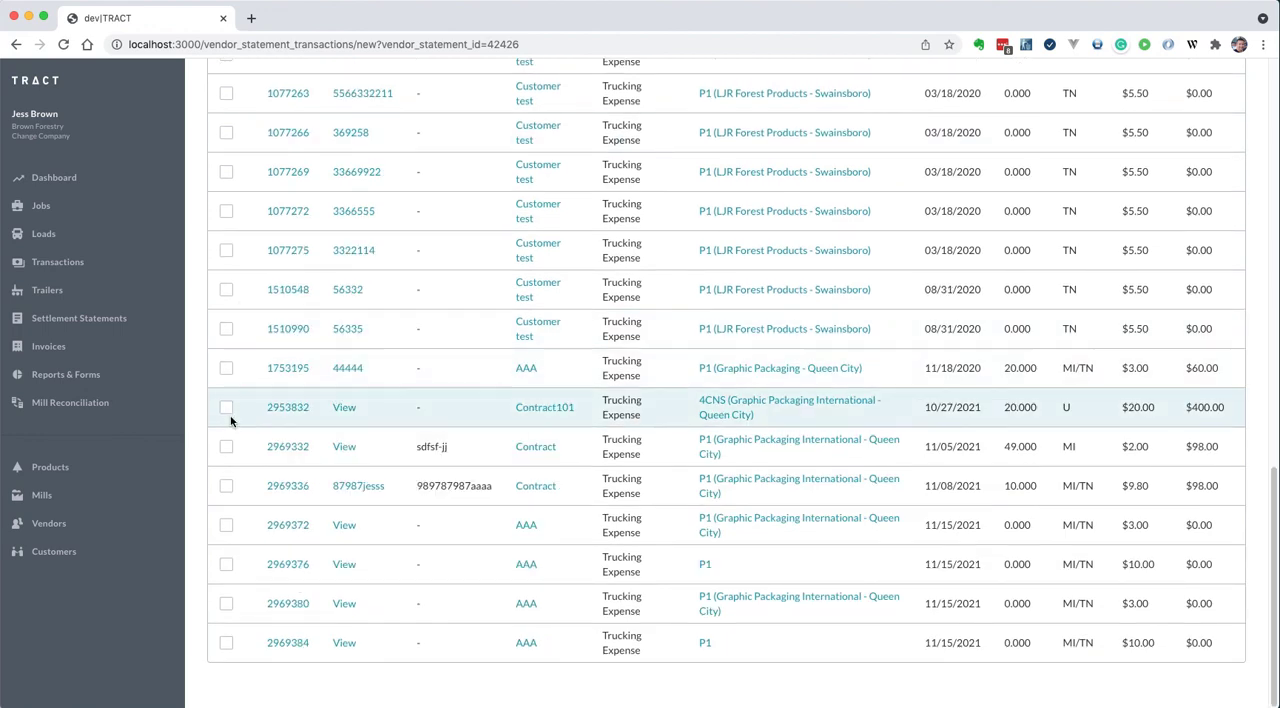
{"action": "left_click", "coordinate": [227, 447]}
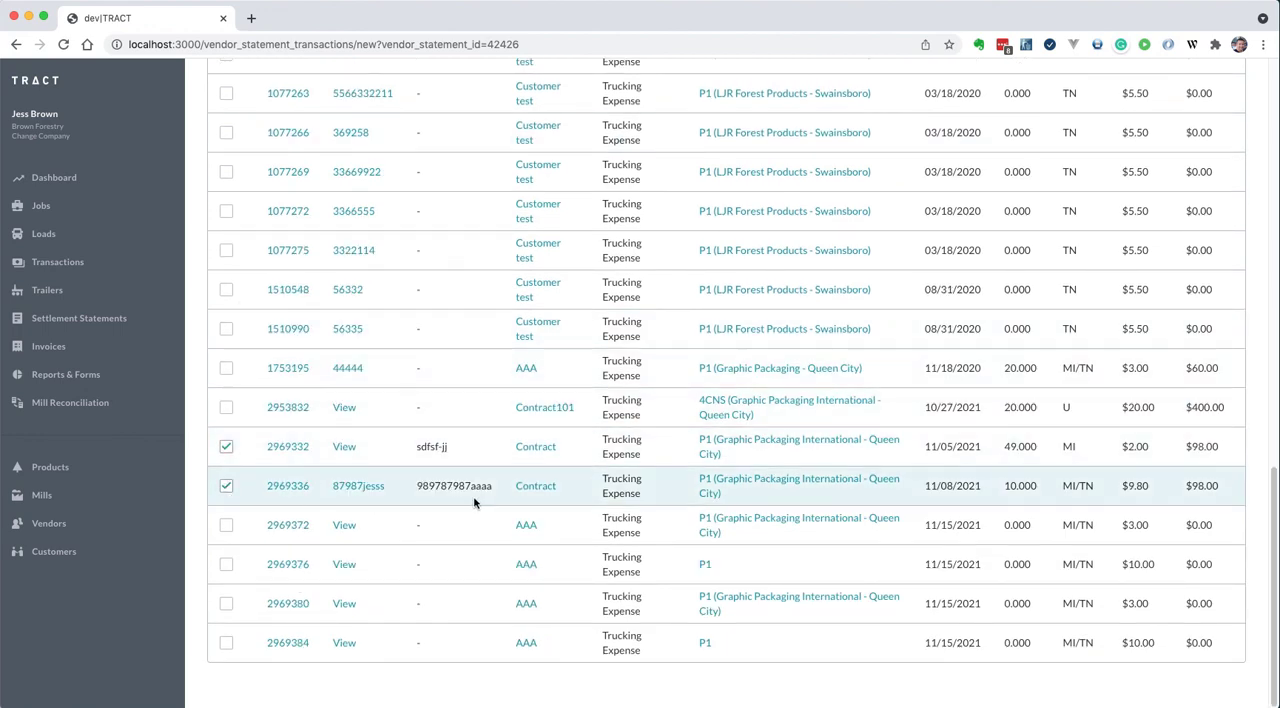
{"action": "scroll", "coordinate": [470, 500], "scroll_direction": "up", "scroll_amount": 15}
{"action": "left_click", "coordinate": [323, 192]}
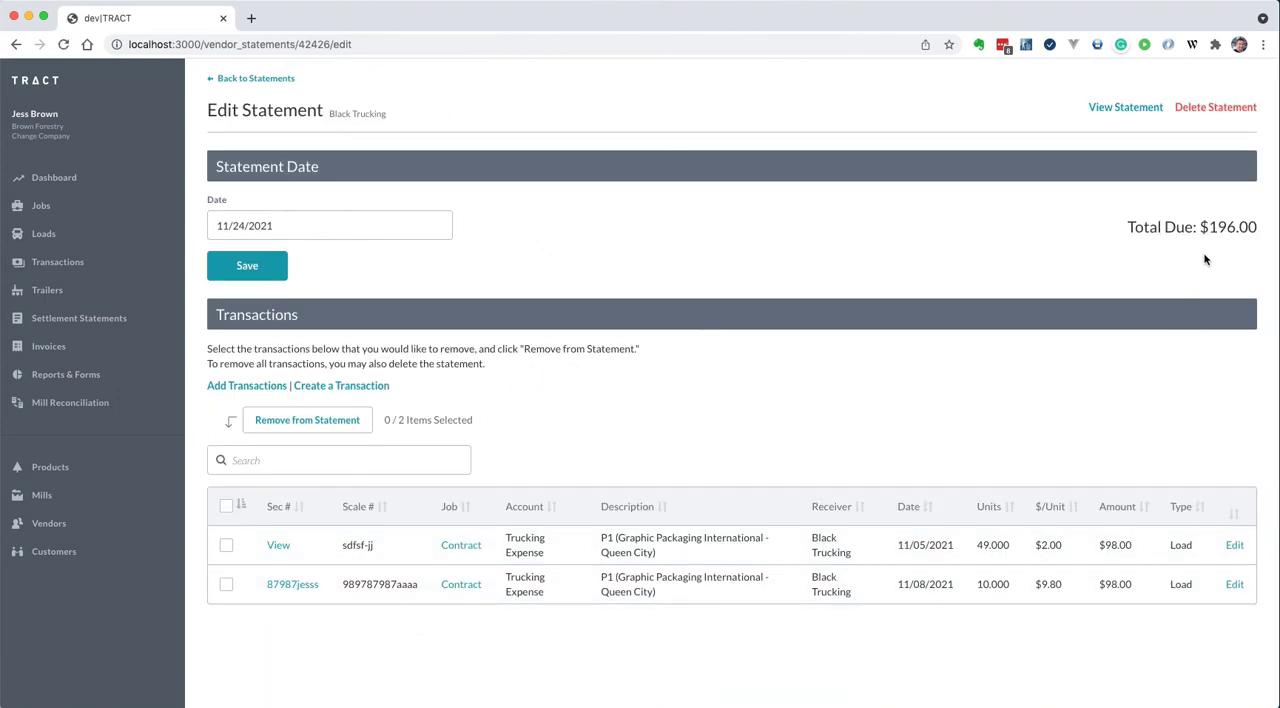
{"action": "double_click", "coordinate": [1224, 228]}
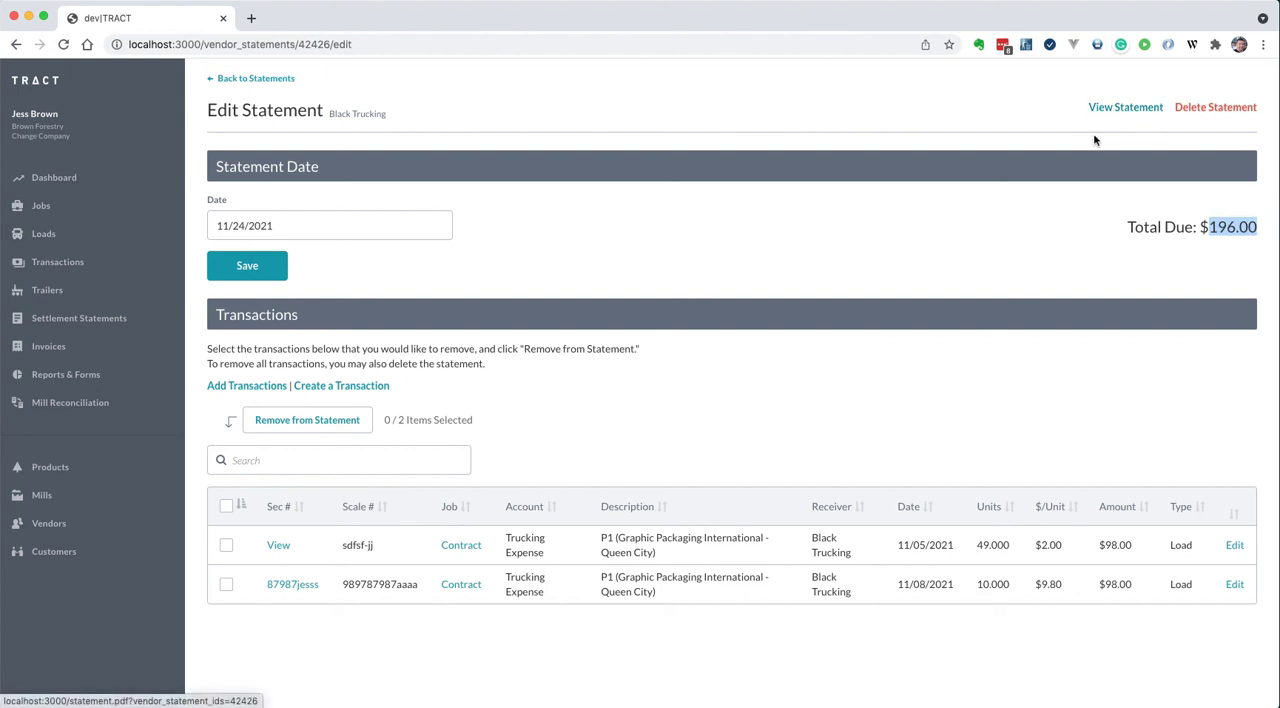